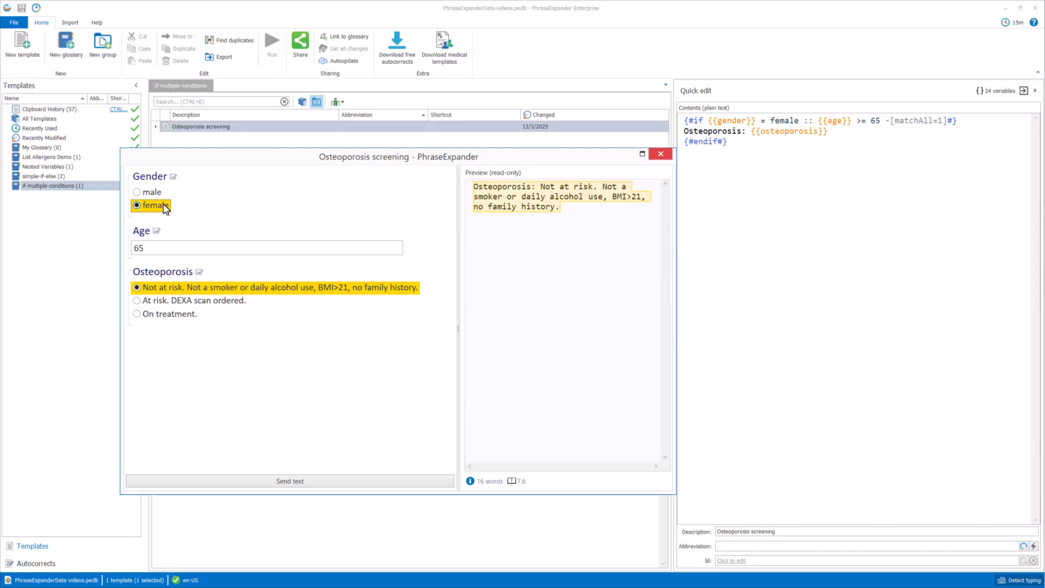
- Test the Osteoporosis screening form by switching the gender to male and back to female, and set the age to 55
click(152, 194)
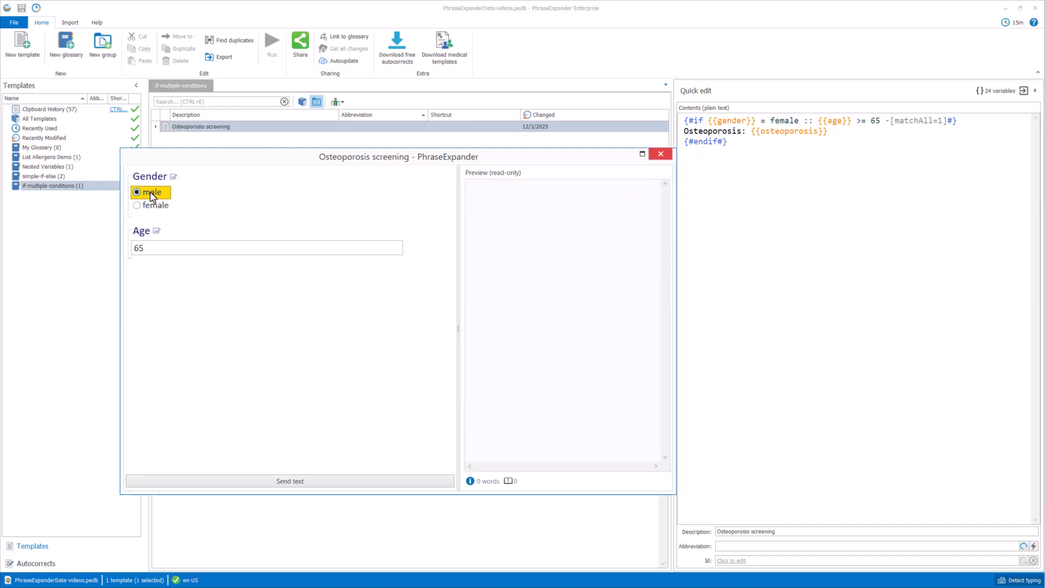
click(158, 205)
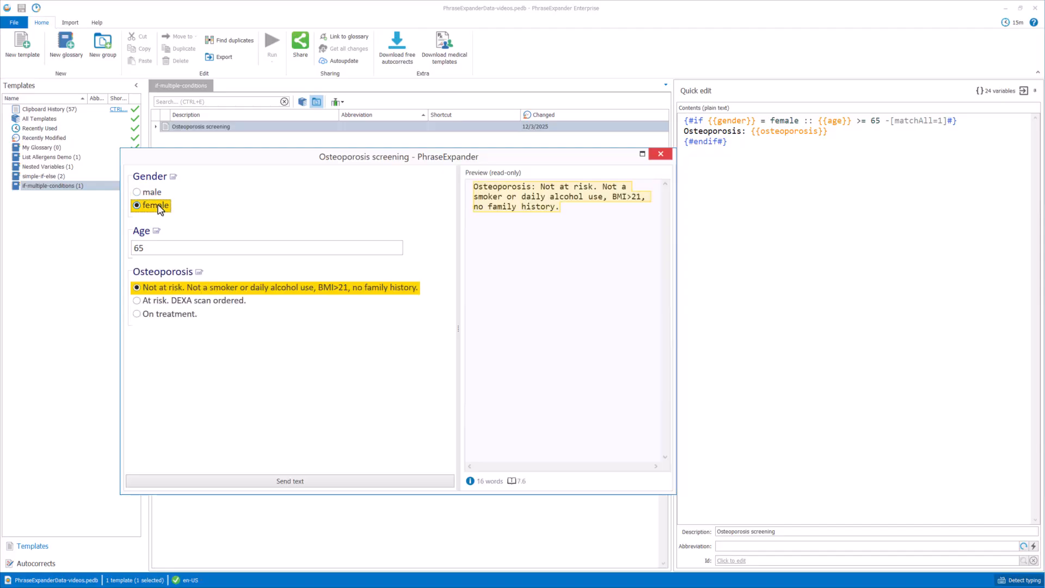
click(181, 247)
text(55)
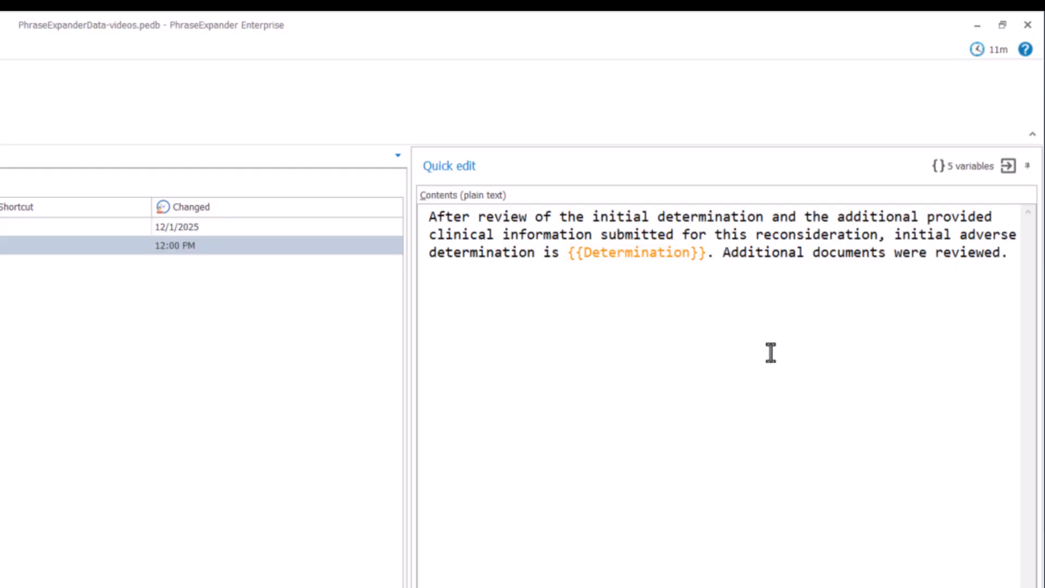
- Review the Determination variable's predefined values and add the line "No clinical updates or changes were documented." below the template's opening paragraph
double_click(688, 254)
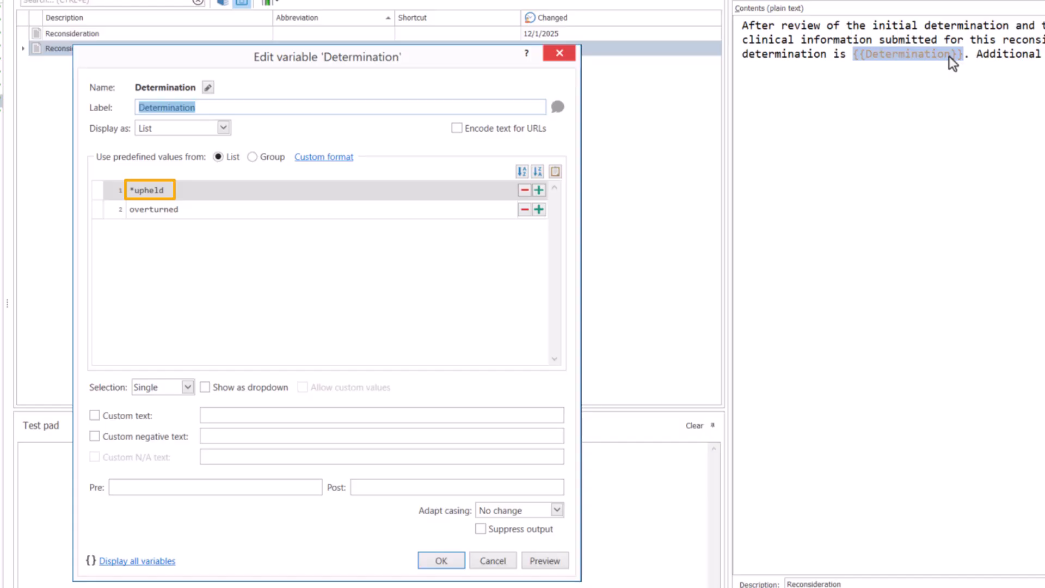
click(442, 560)
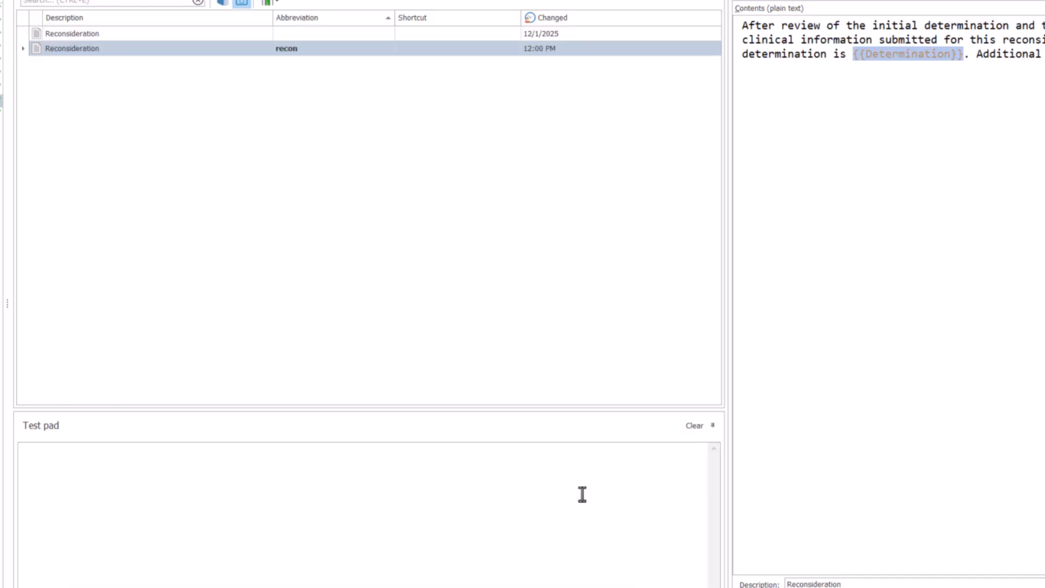
text(No c)
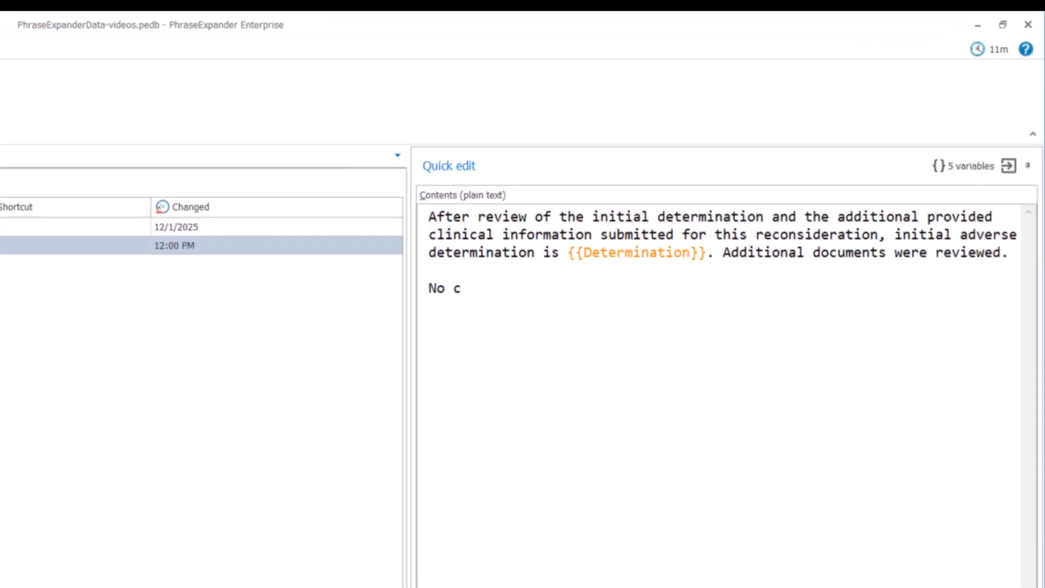
text(linical updates or changes were documented.)
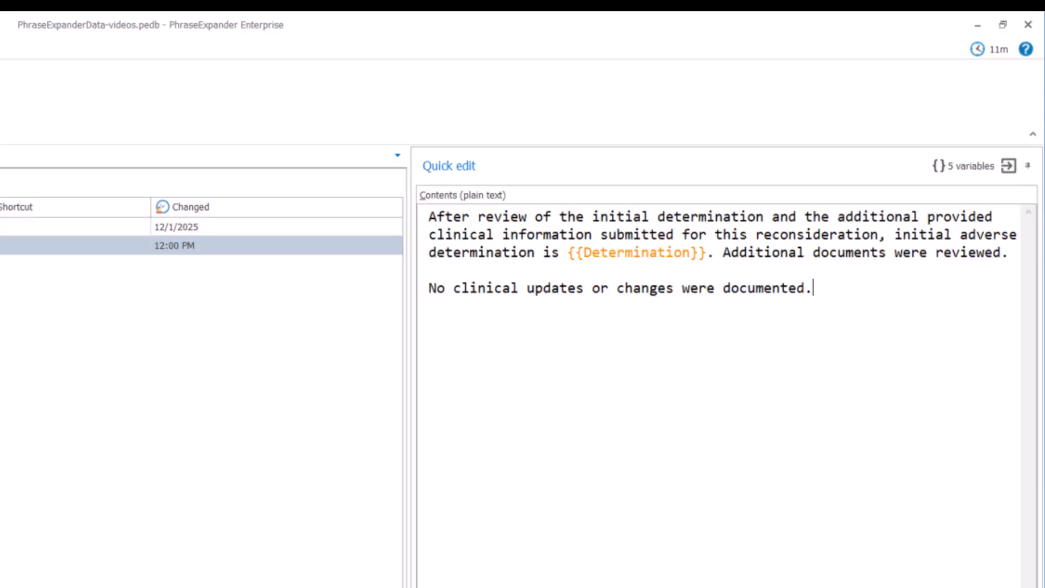
- Wrap the "No clinical updates" sentence in an If condition with the existing Determination variable as Expression A
key(shift+Home)
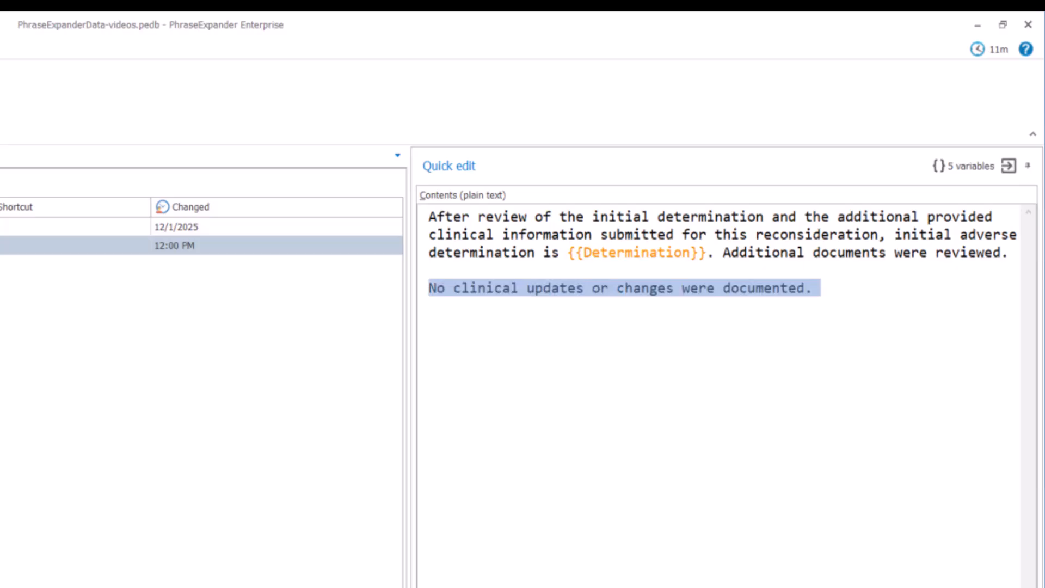
right_click(621, 292)
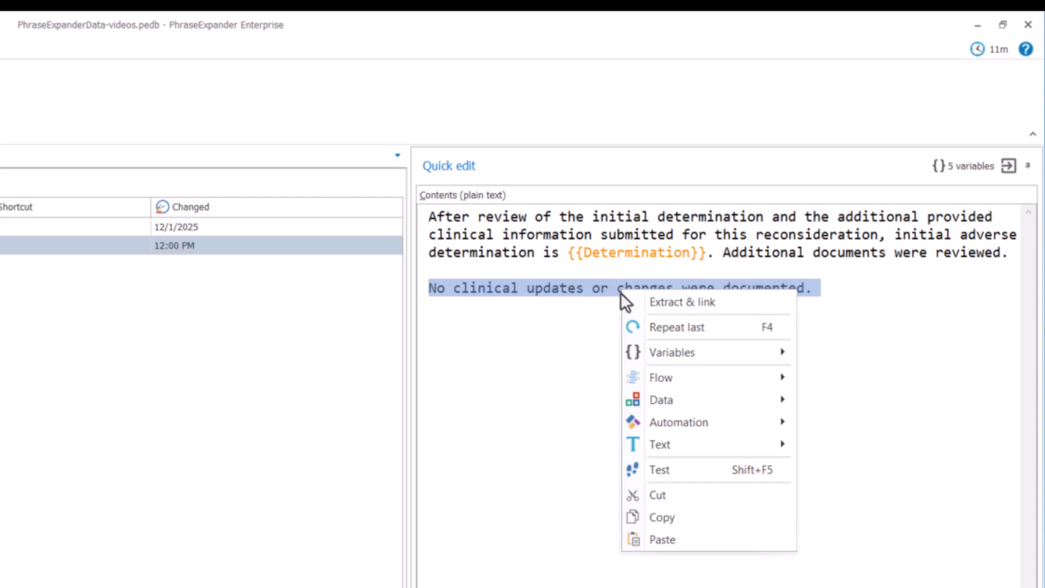
mouse_move(735, 377)
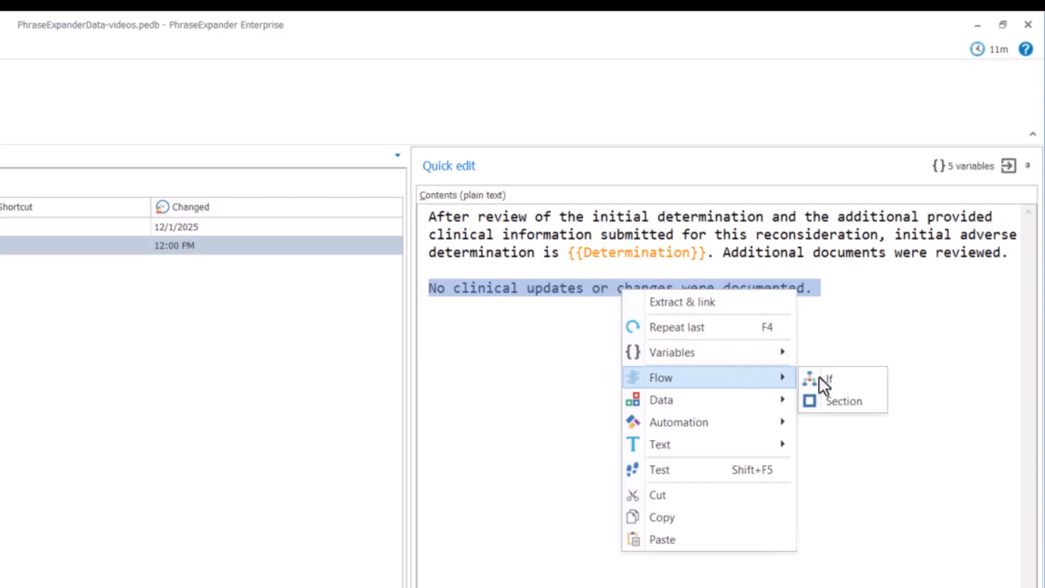
click(854, 378)
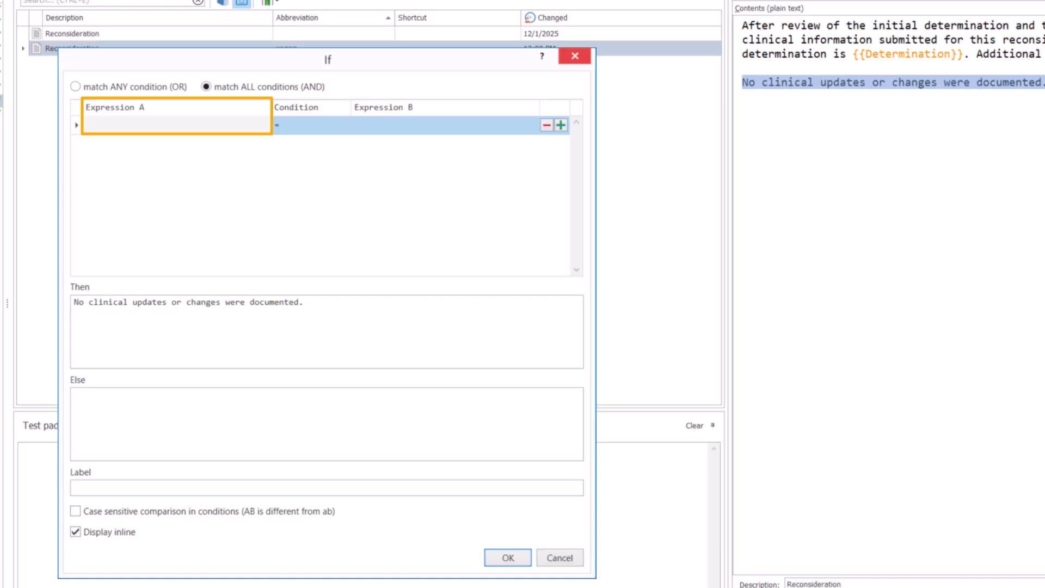
click(176, 131)
right_click(177, 131)
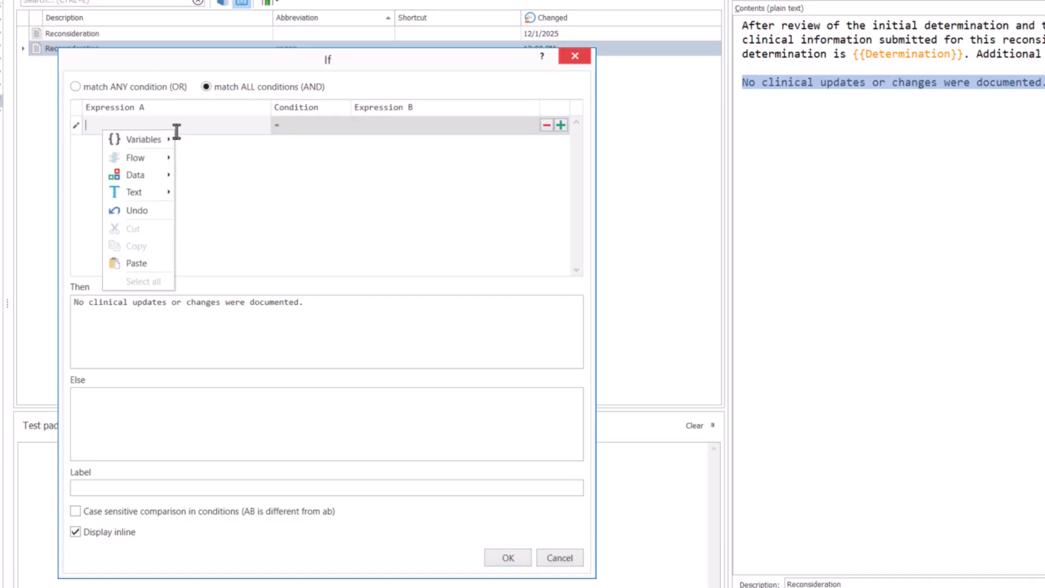
mouse_move(155, 136)
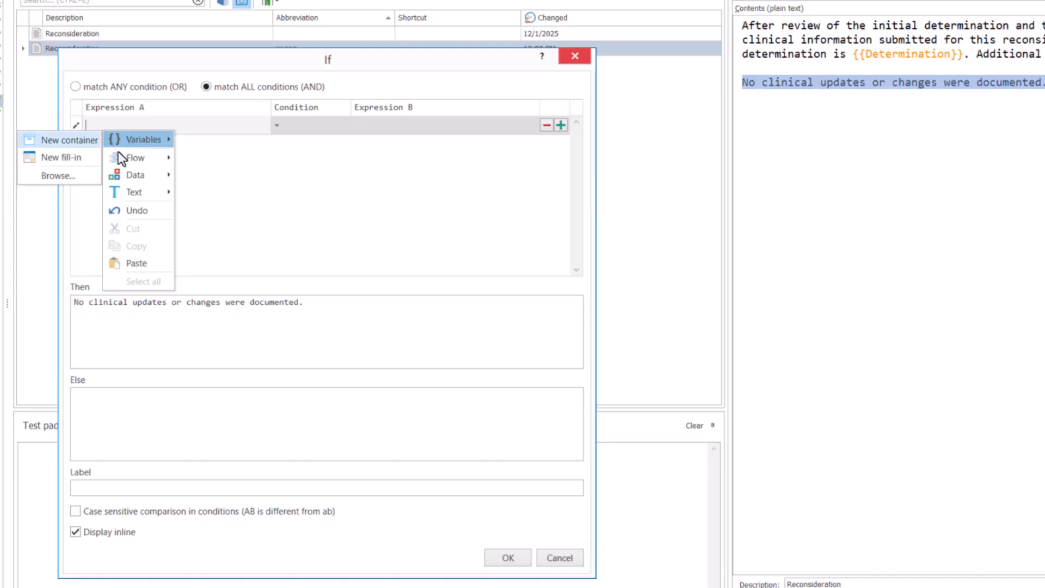
click(66, 173)
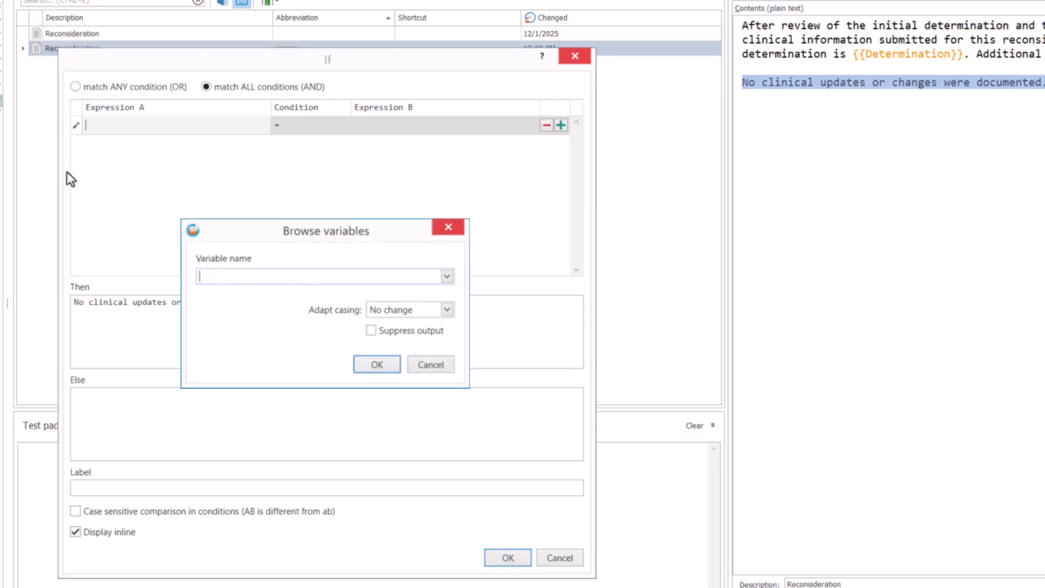
click(446, 277)
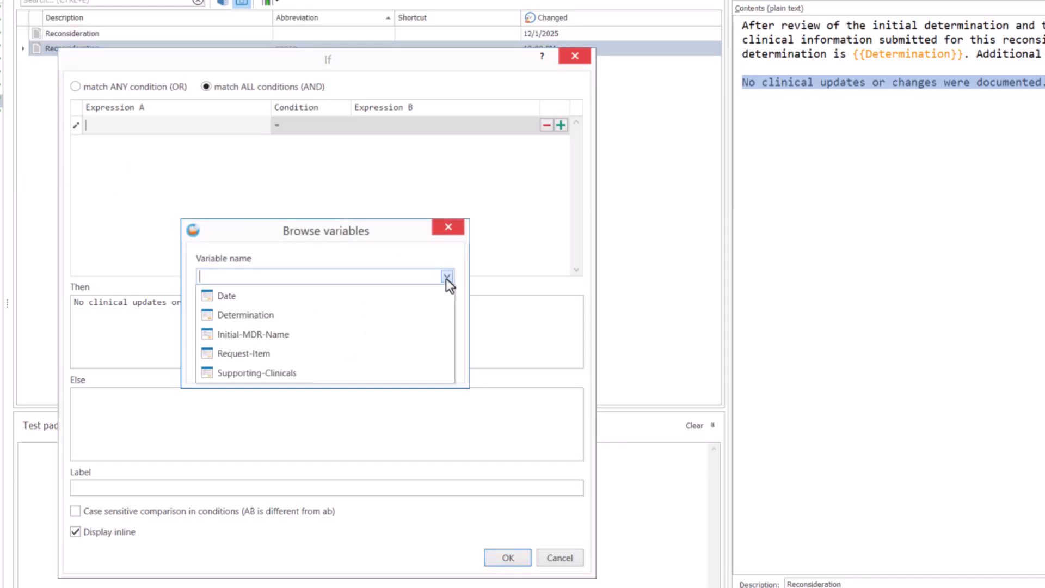
click(409, 317)
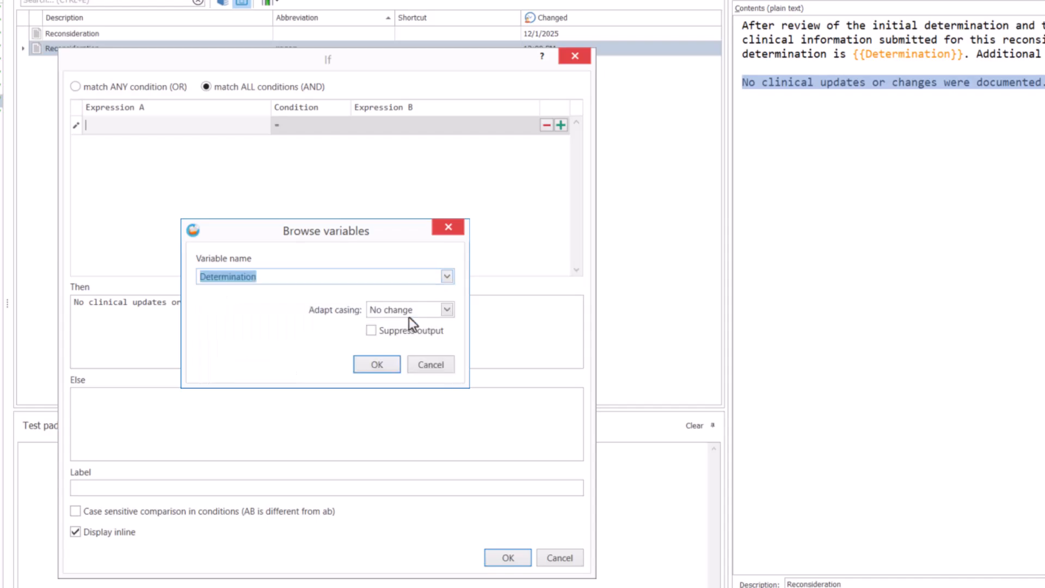
click(377, 364)
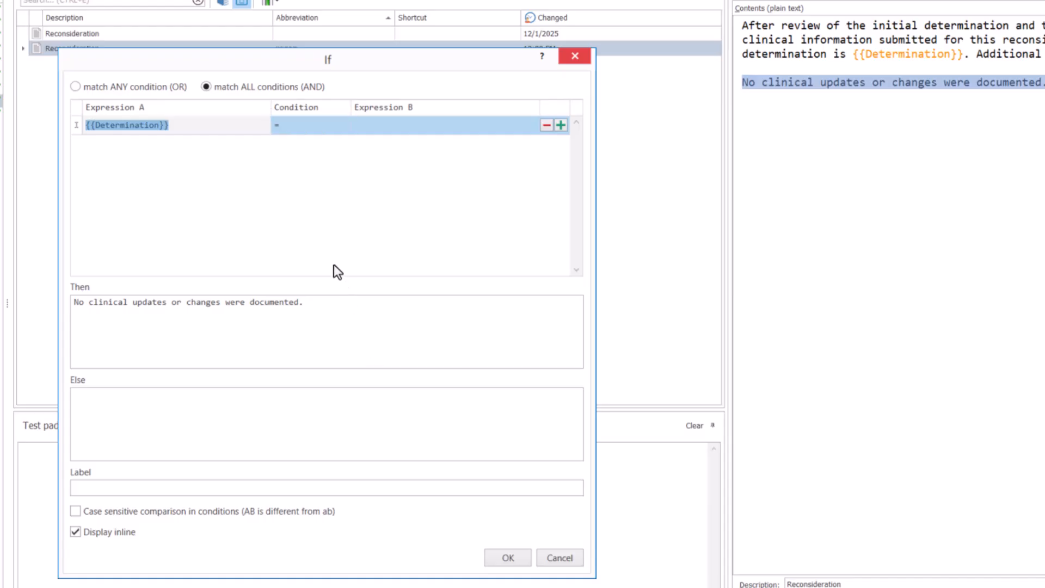
- Set the If condition's operator to contains and its Expression B to upheld
click(280, 131)
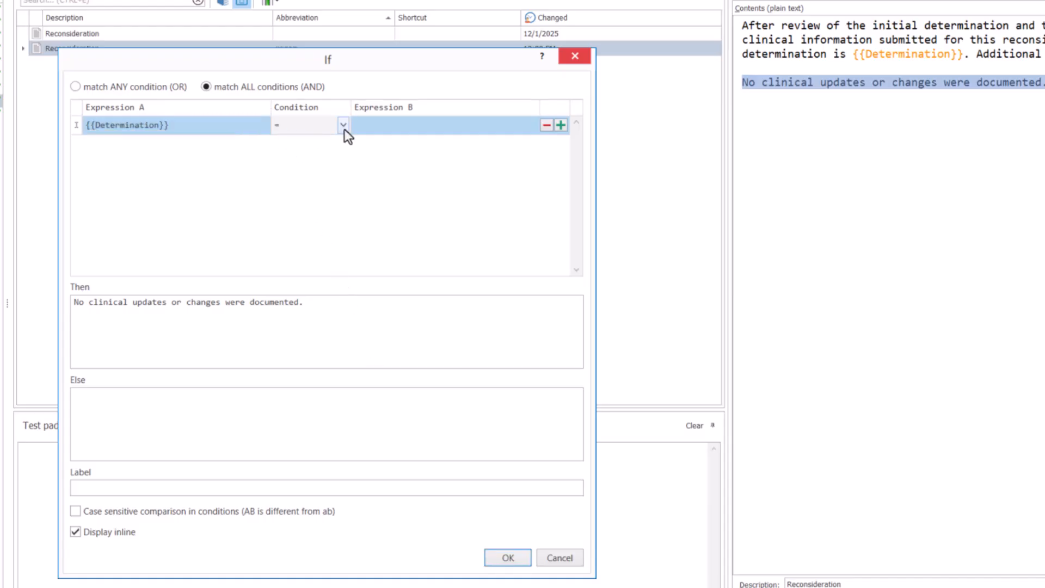
click(344, 127)
click(333, 228)
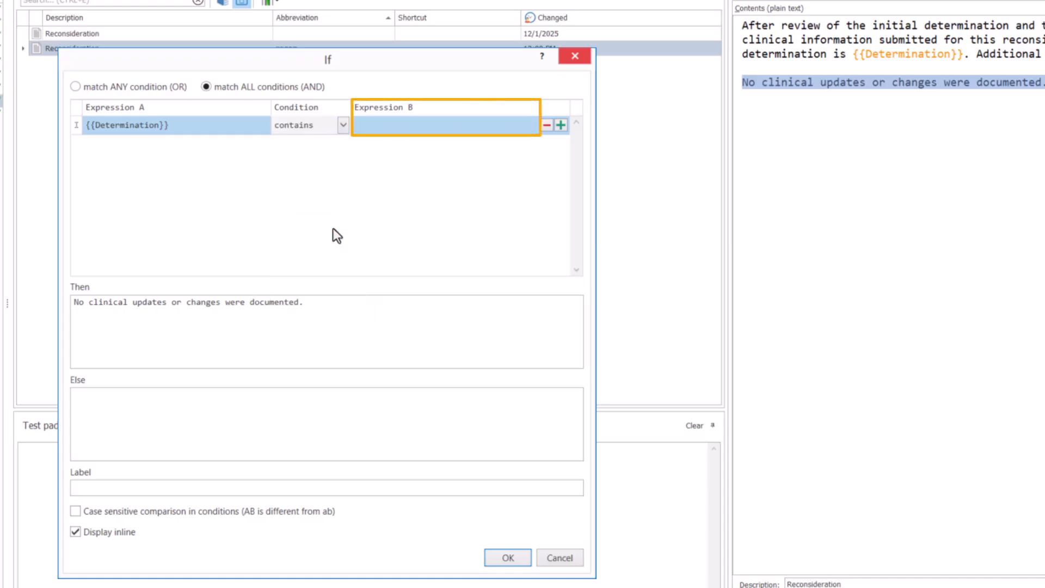
click(394, 130)
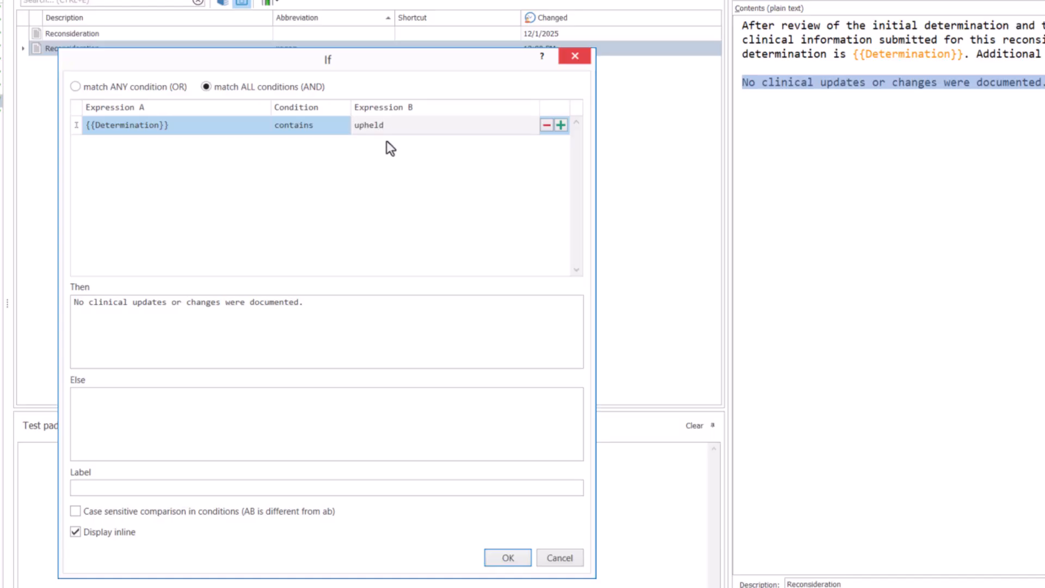
- Label the If block Rationale, insert it into the template, and place the cursor after its endif tag
click(363, 482)
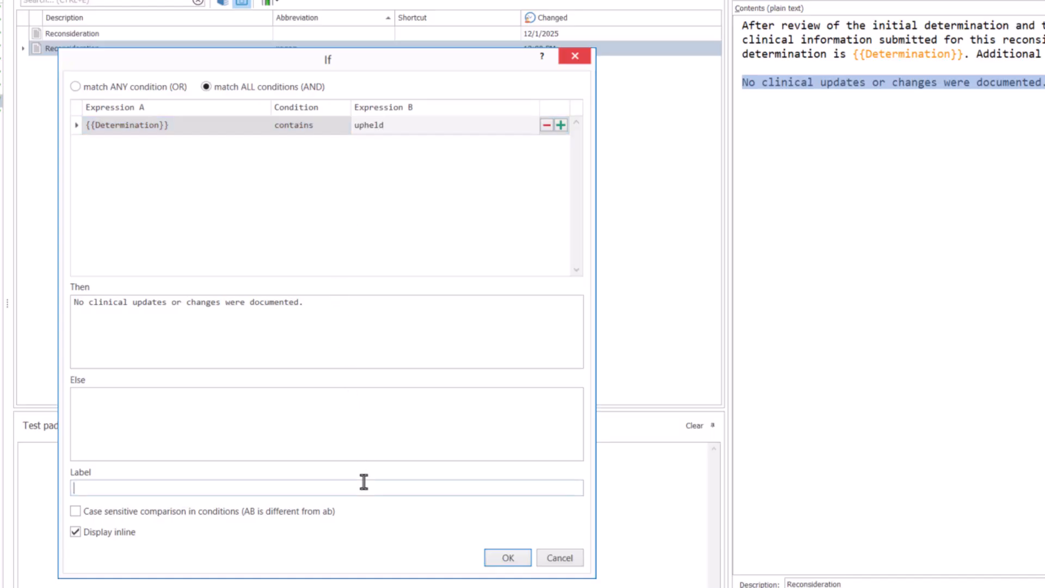
text(Rationale)
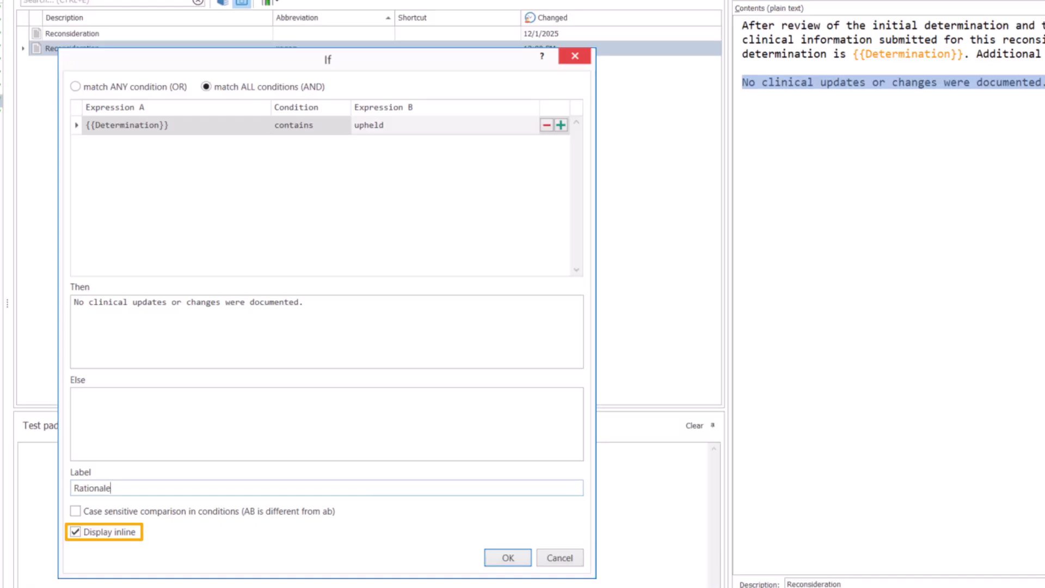
click(506, 559)
click(853, 105)
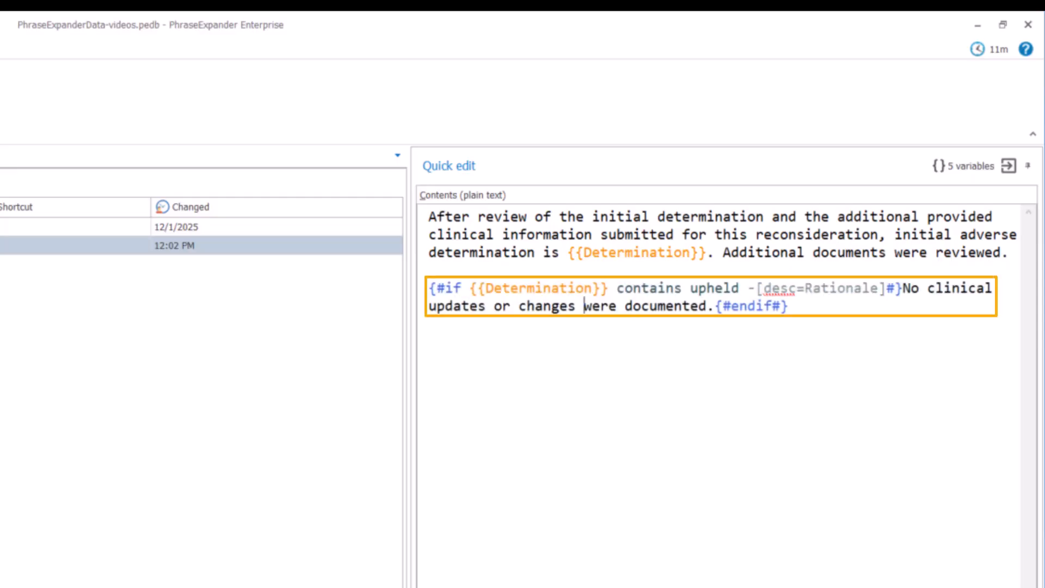
click(788, 306)
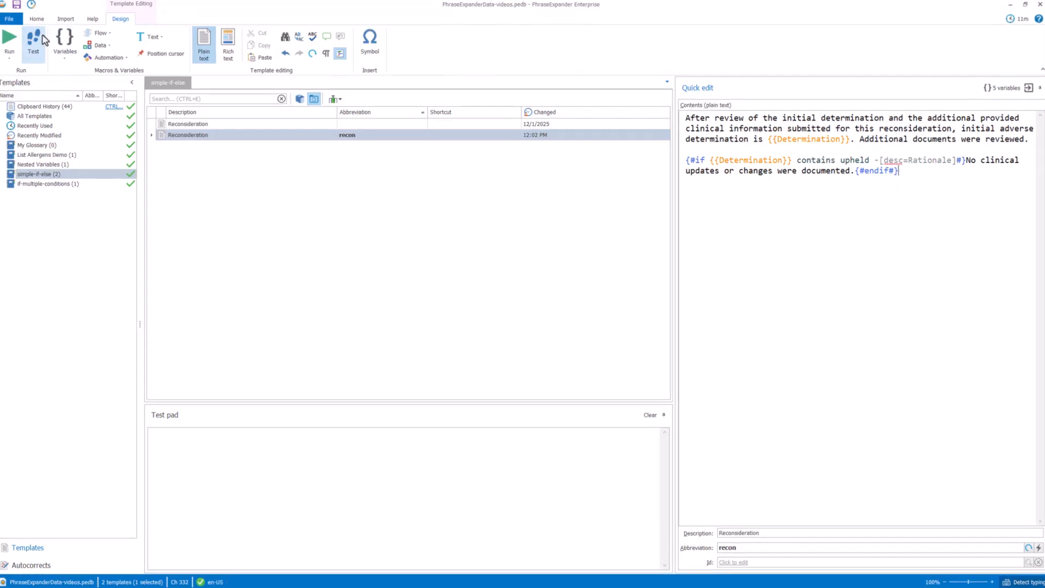
- Test the Reconsideration template with overturned and upheld, and send the upheld version to the test pad
click(43, 38)
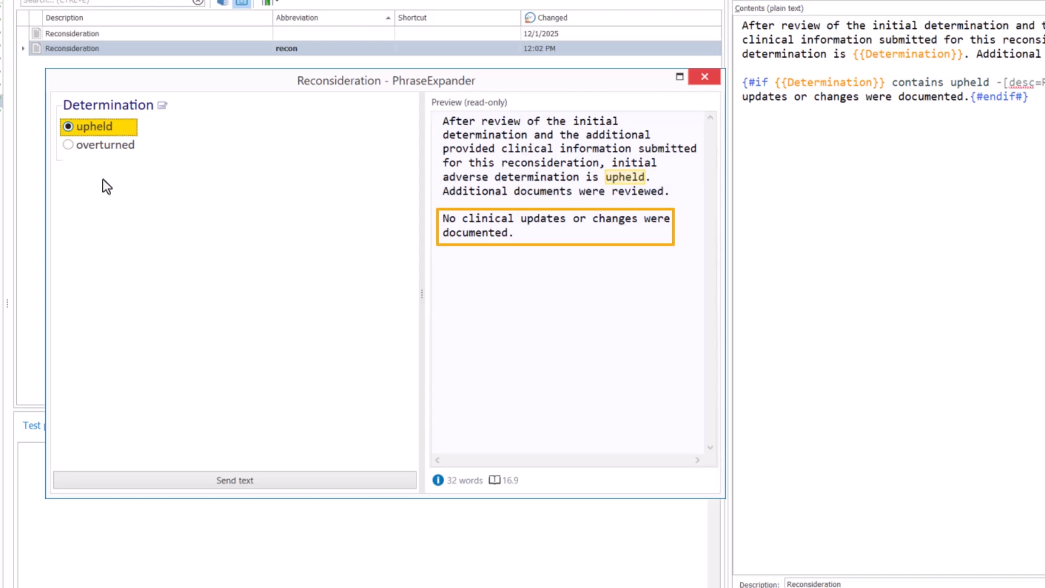
click(110, 148)
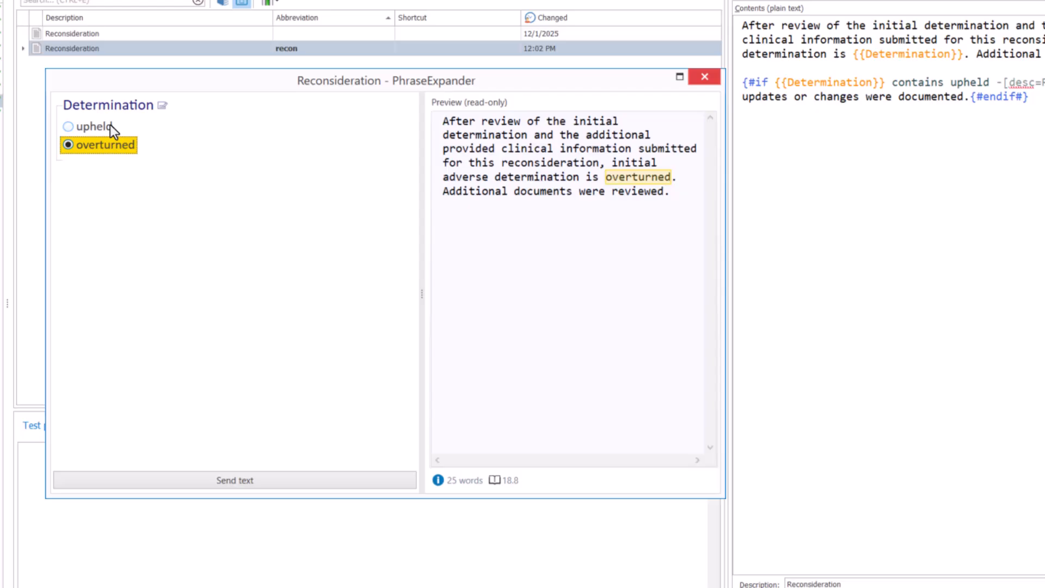
click(110, 127)
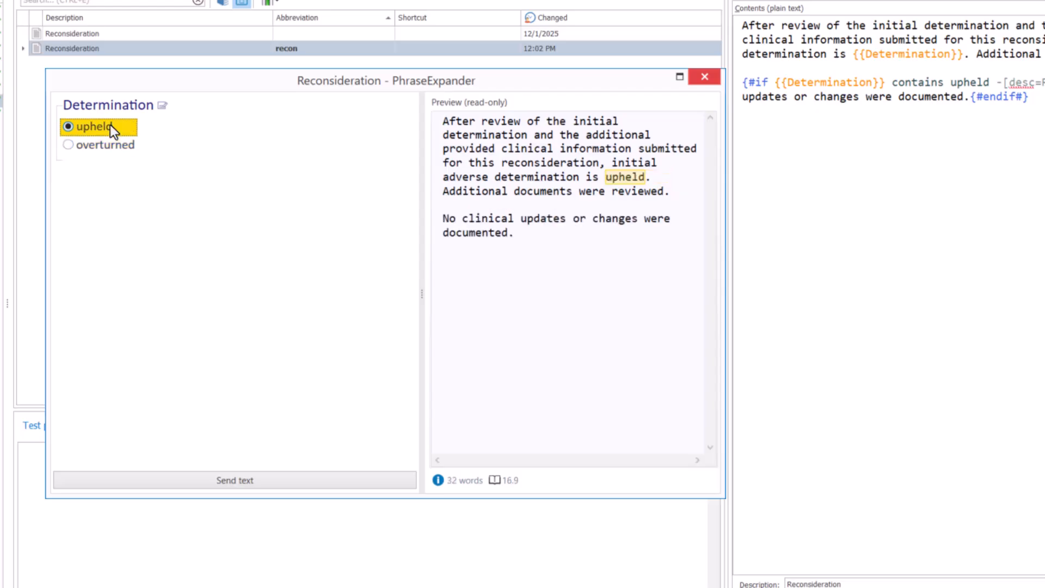
click(155, 481)
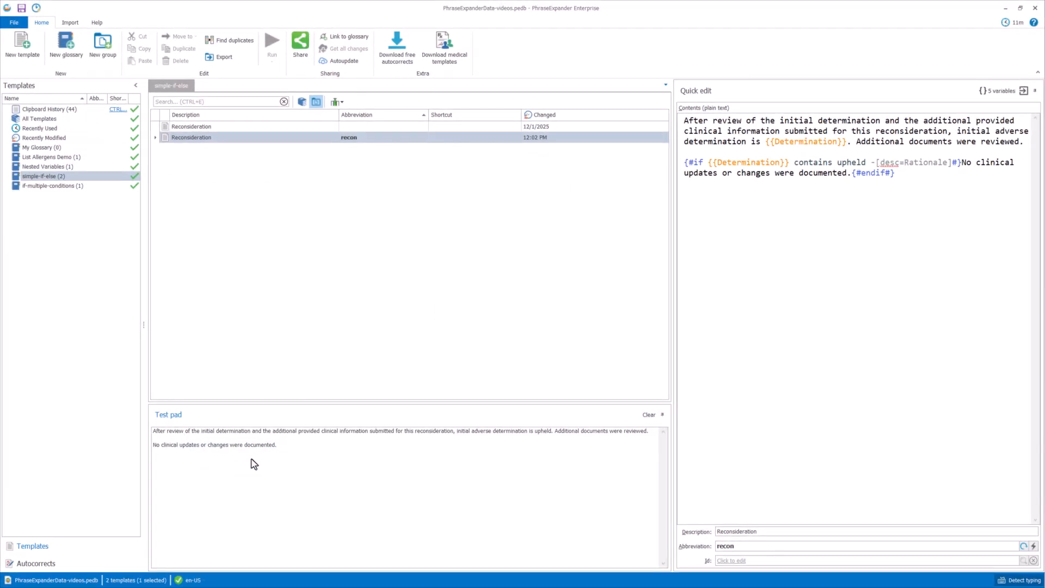
click(251, 459)
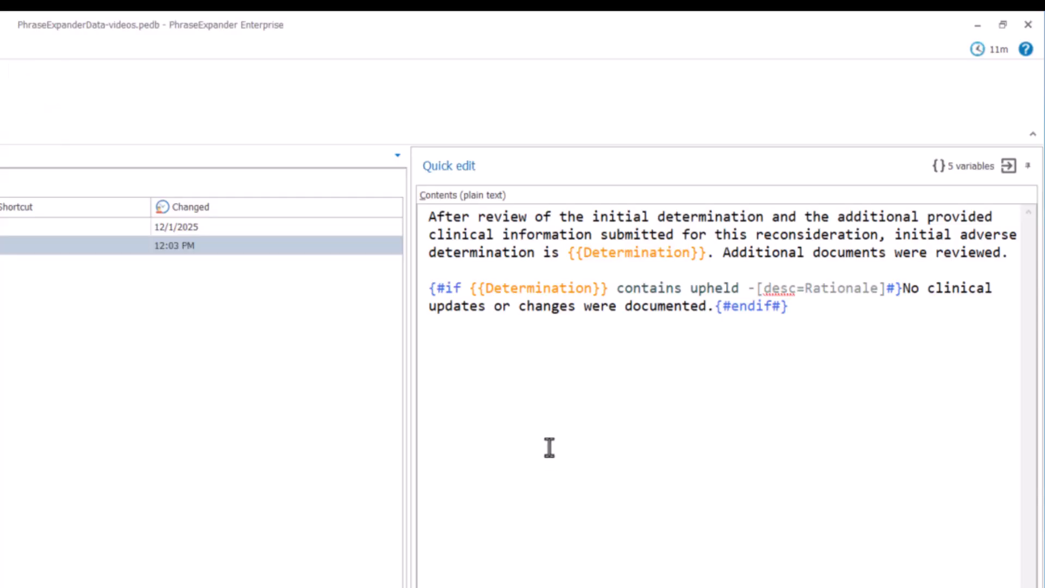
- Add the Else text "Member meets criteria for medical necessity." to the Rationale If block and test the template with overturned
click(481, 337)
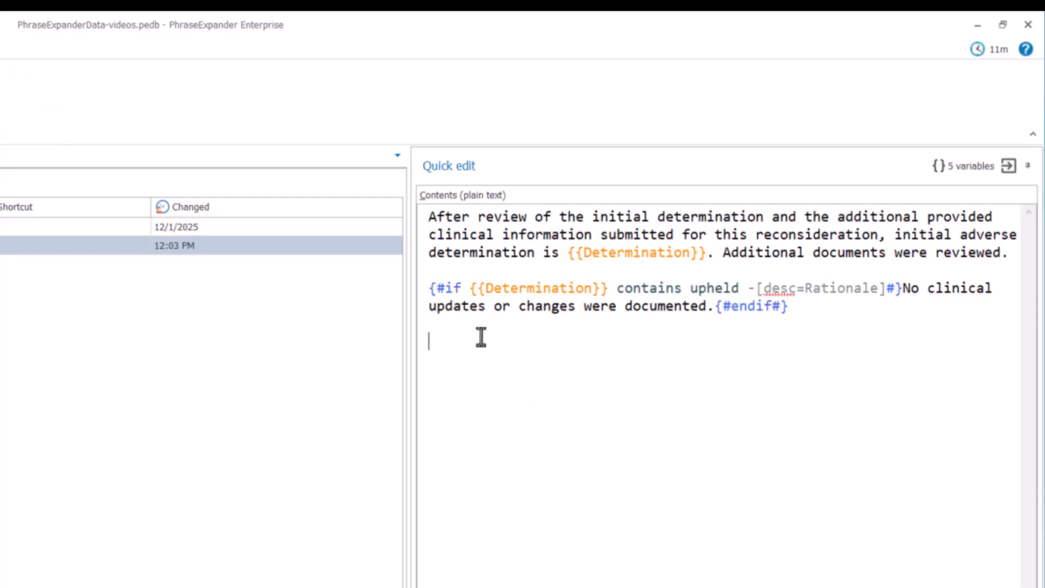
double_click(446, 291)
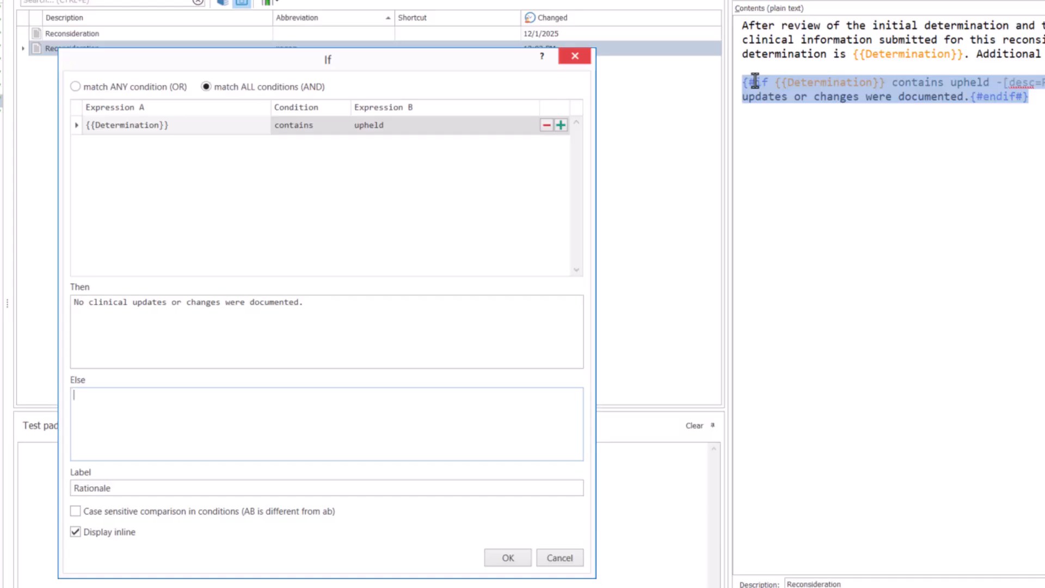
click(145, 406)
text(Member meets criteria for medical necessity.)
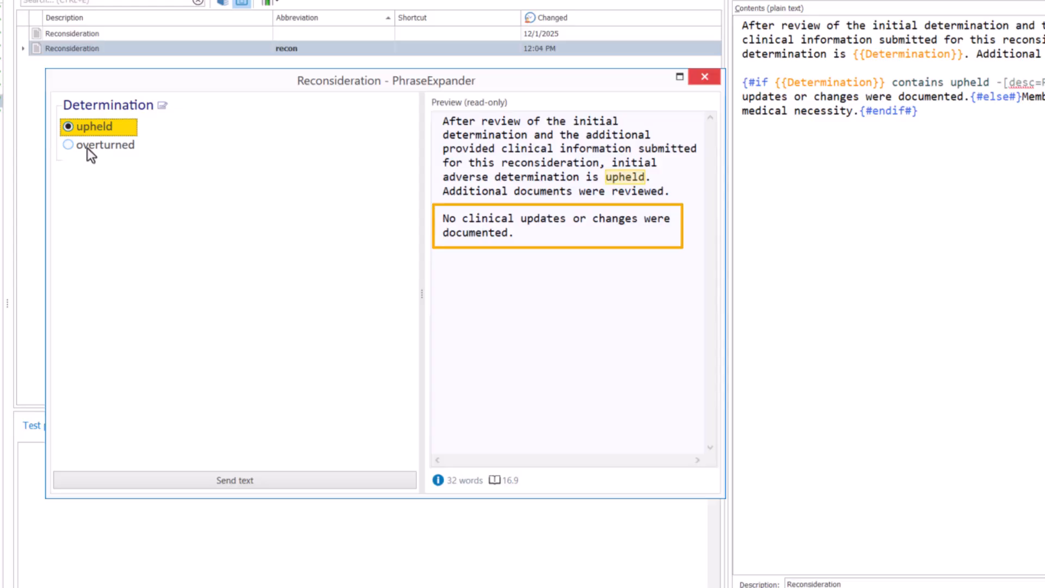
click(87, 148)
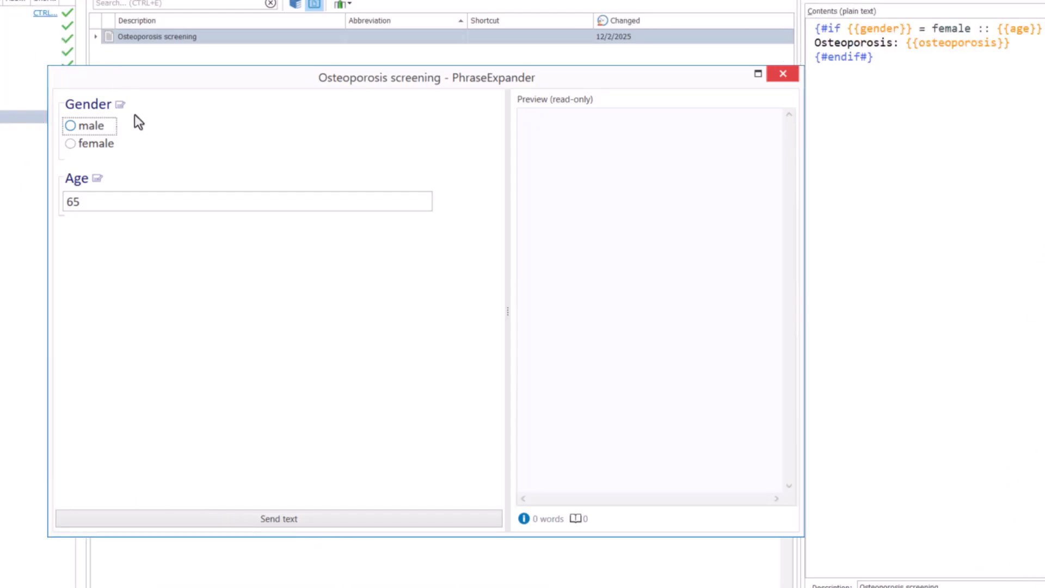
- Test the Osteoporosis screening template with gender female and age 55
click(106, 142)
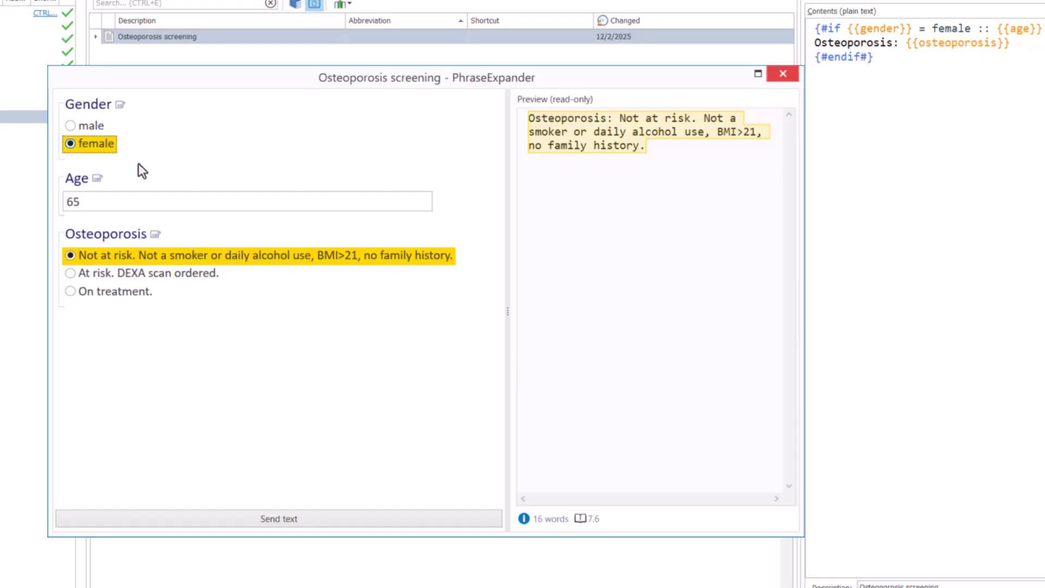
click(137, 200)
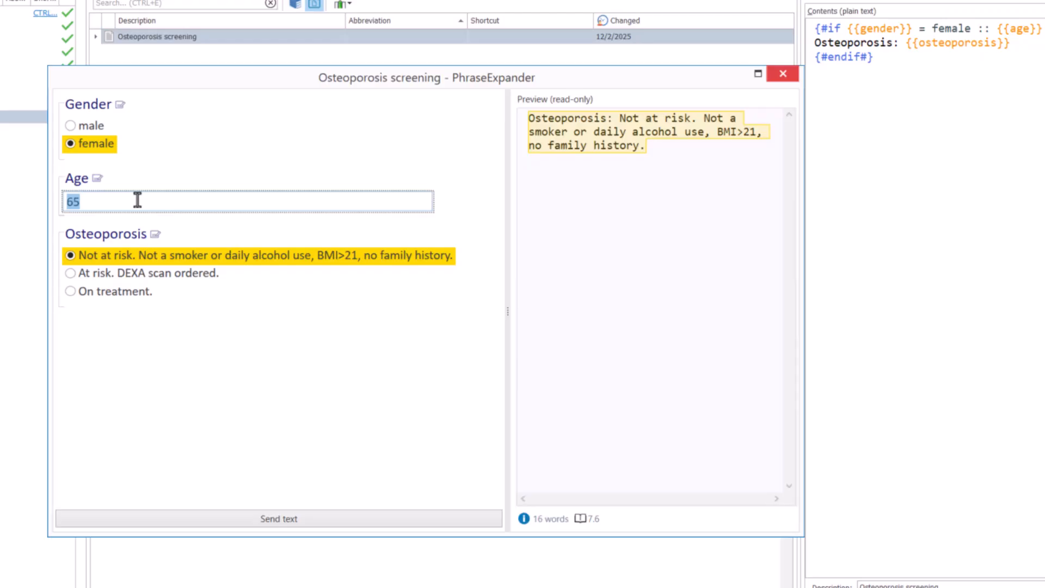
text(55)
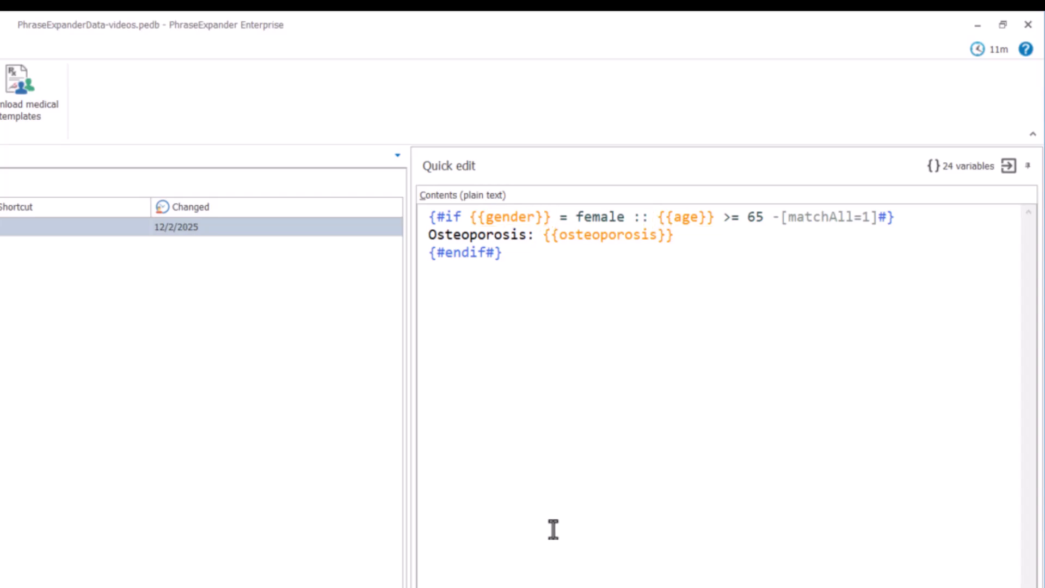
- Examine the osteoporosis variable's predefined values, and open the If block that checks gender and age
click(598, 238)
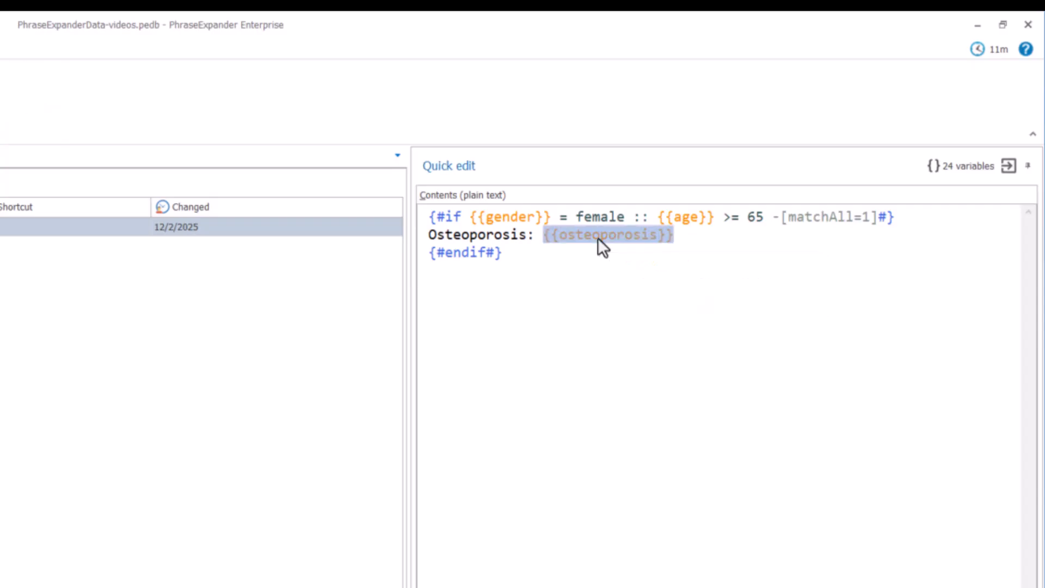
double_click(597, 237)
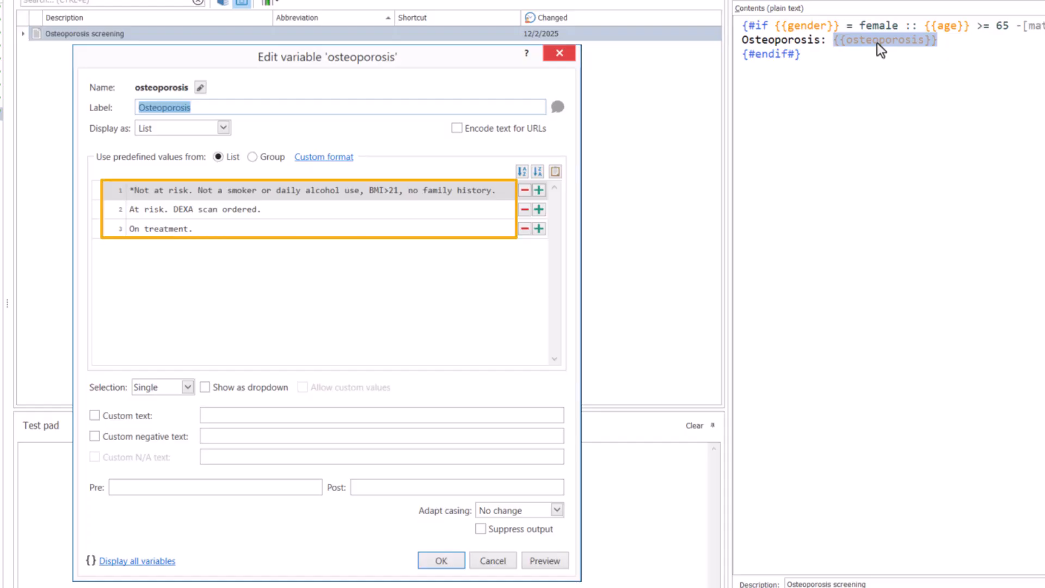
click(441, 560)
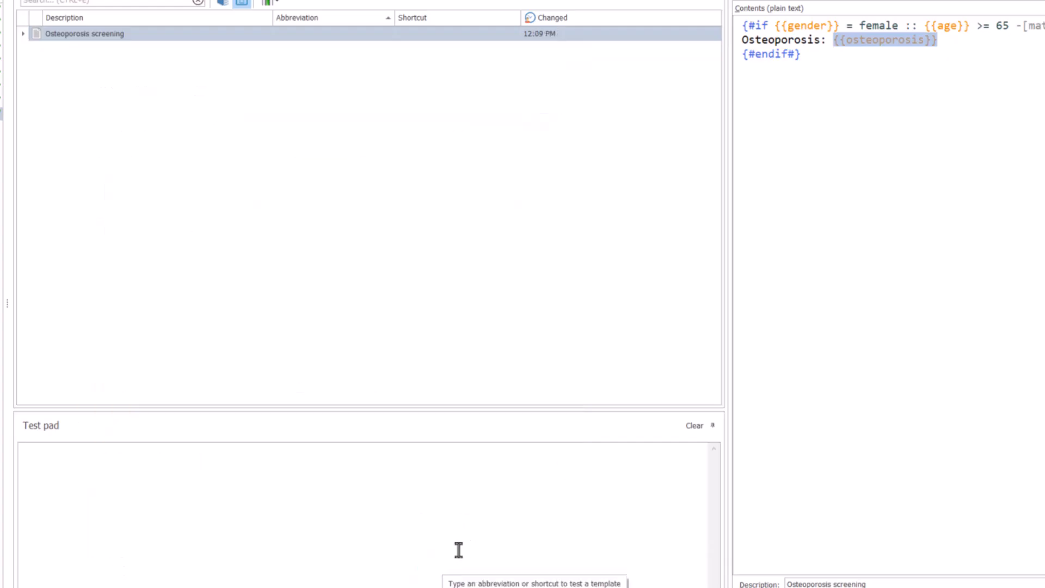
double_click(753, 27)
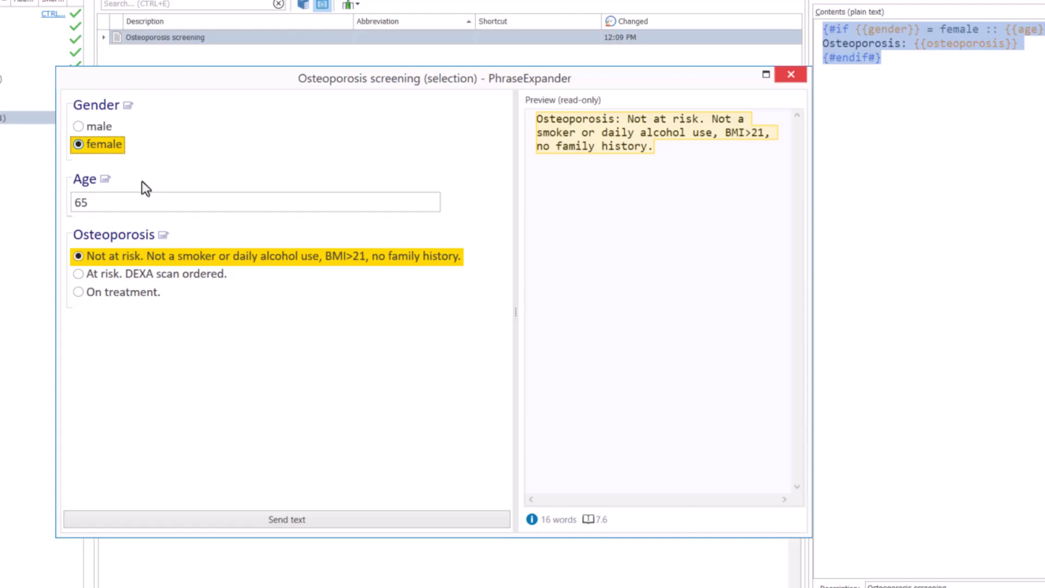
- Test the selected Osteoporosis screening template text with gender male, and with gender female and age 44
click(93, 131)
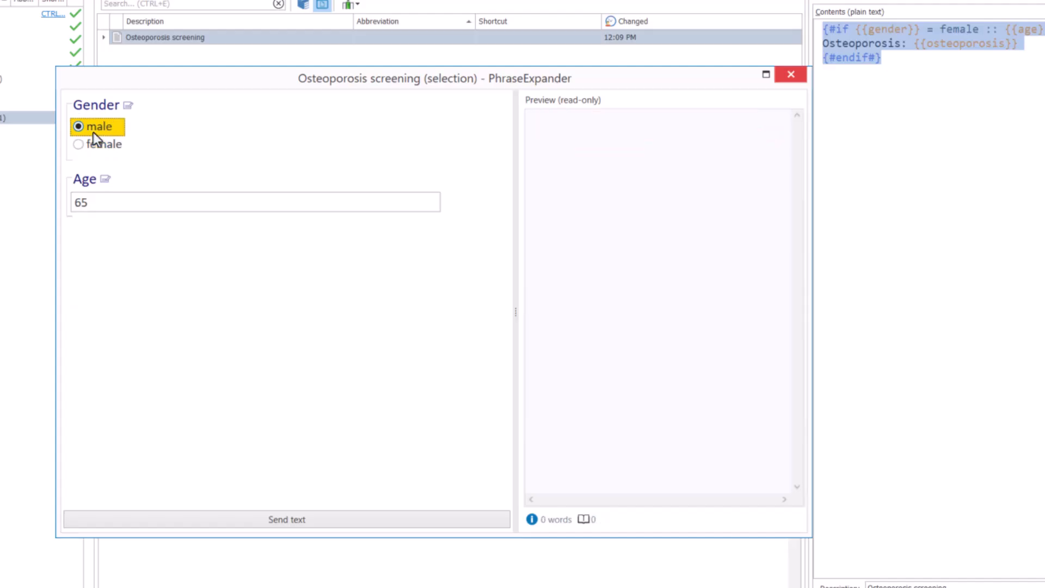
click(95, 142)
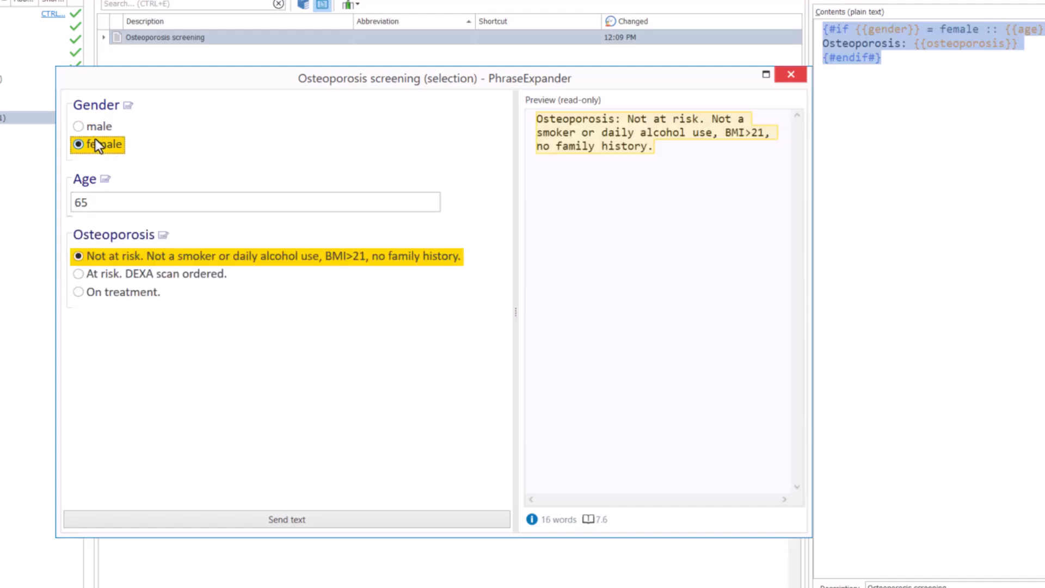
click(117, 206)
text(44)
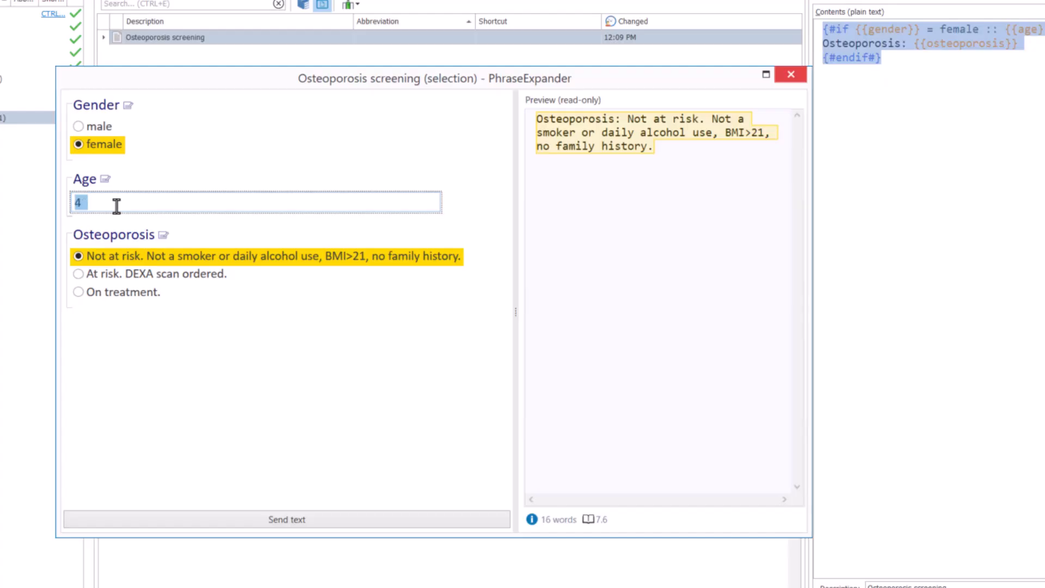